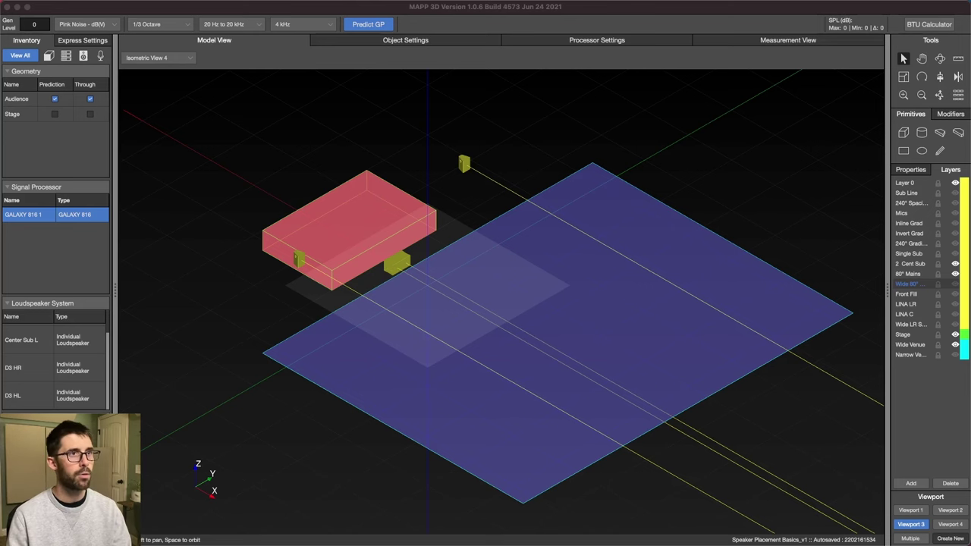
Select the D3 HL loudspeaker beside the stage and show the model from above in Viewport 1
left_click(558, 155)
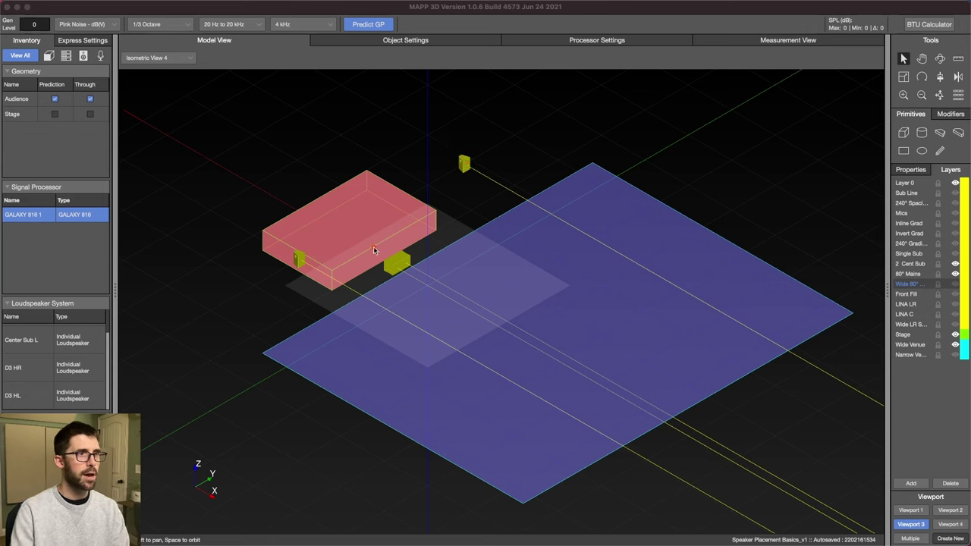
left_click(417, 280)
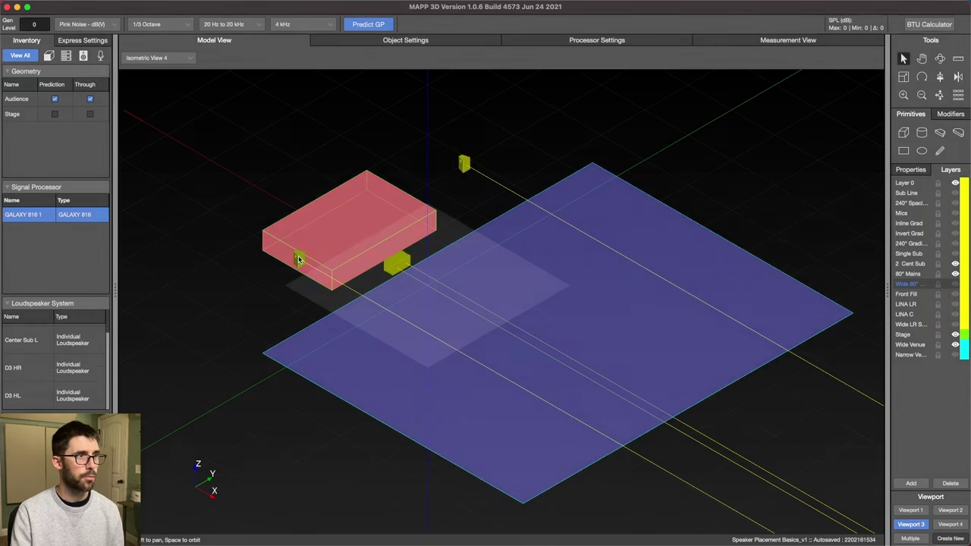
left_click(300, 260)
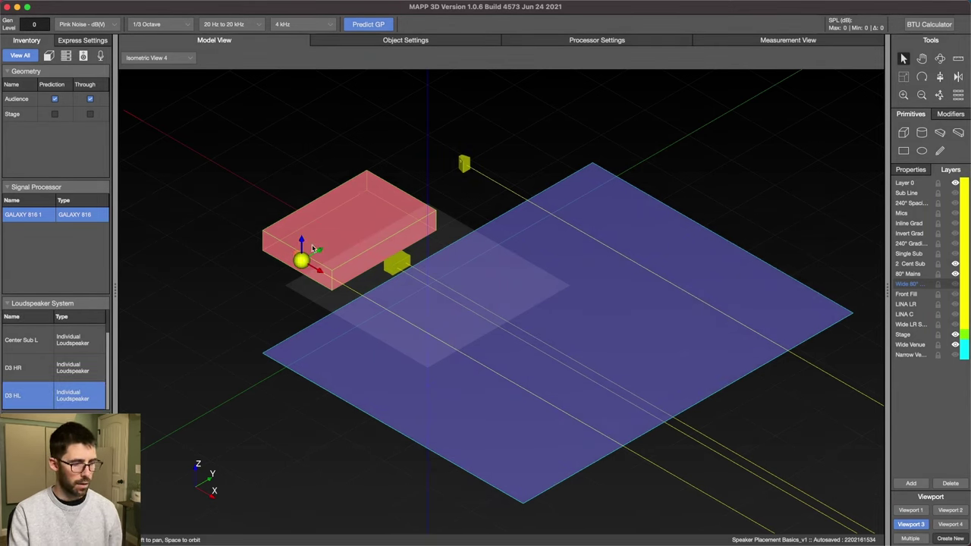
left_click(912, 510)
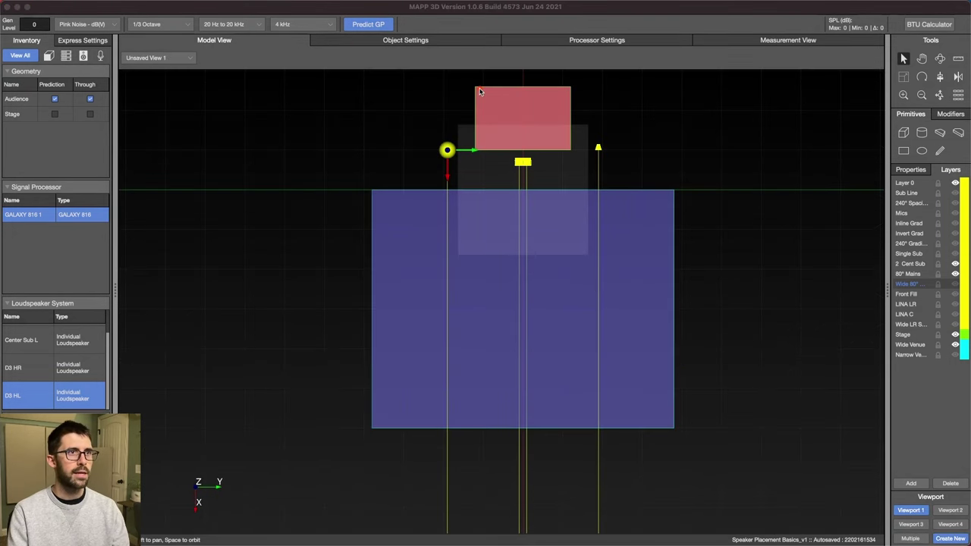
Annotate the plan with outlines around the stage and audience area, then clear the markings and deselect the loudspeaker
left_click_drag(471, 84, 562, 185)
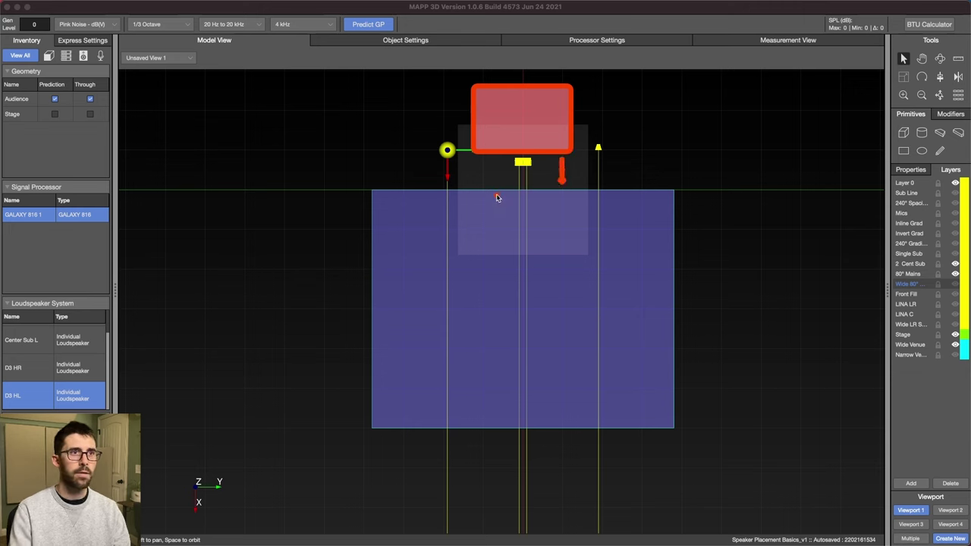
left_click_drag(372, 190, 677, 431)
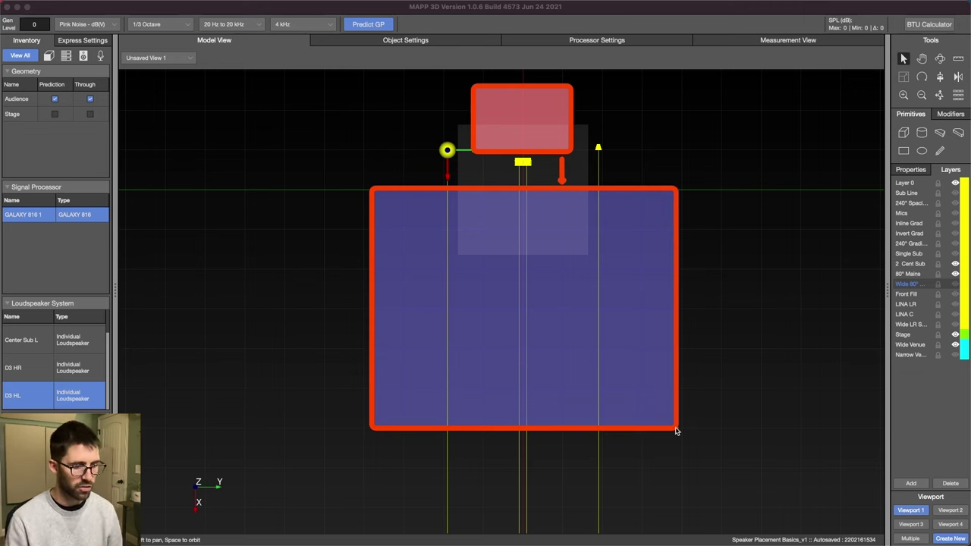
left_click_drag(677, 432, 676, 431)
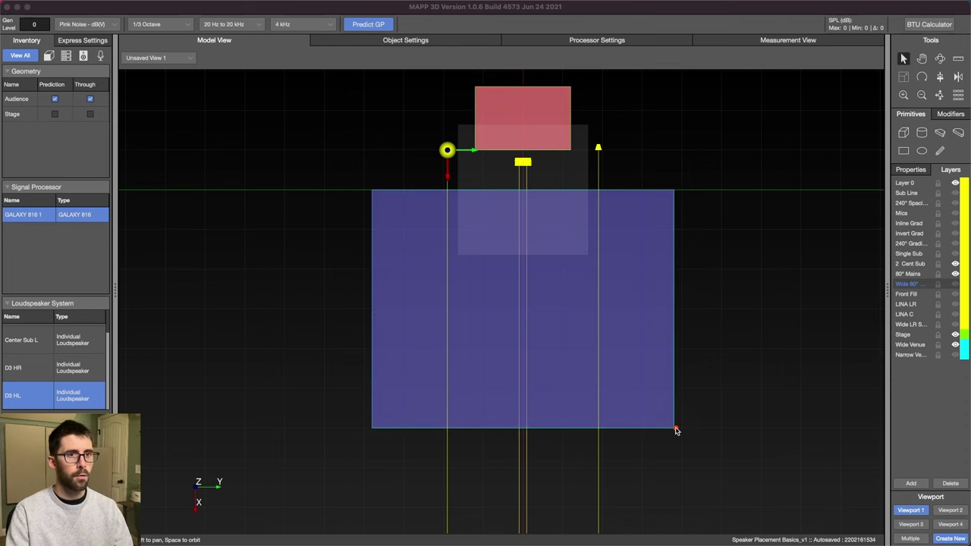
left_click(652, 292)
left_click(711, 322)
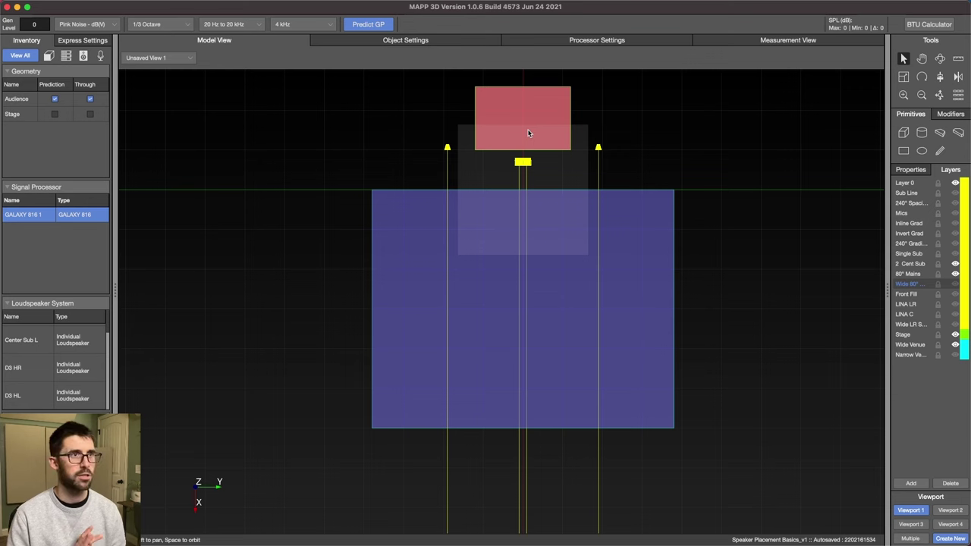
Select the D3 HL loudspeaker and predict its sound coverage over the audience area
left_click(447, 149)
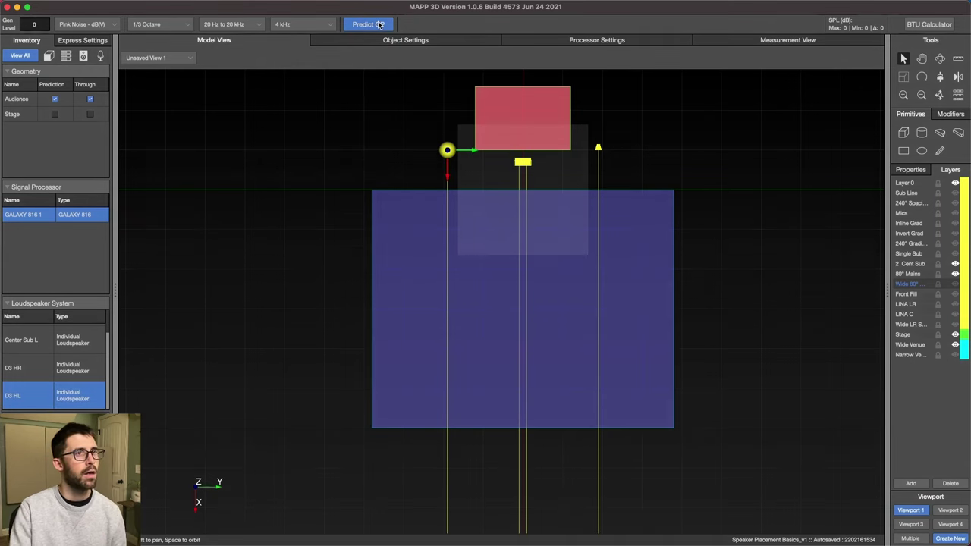
left_click(379, 24)
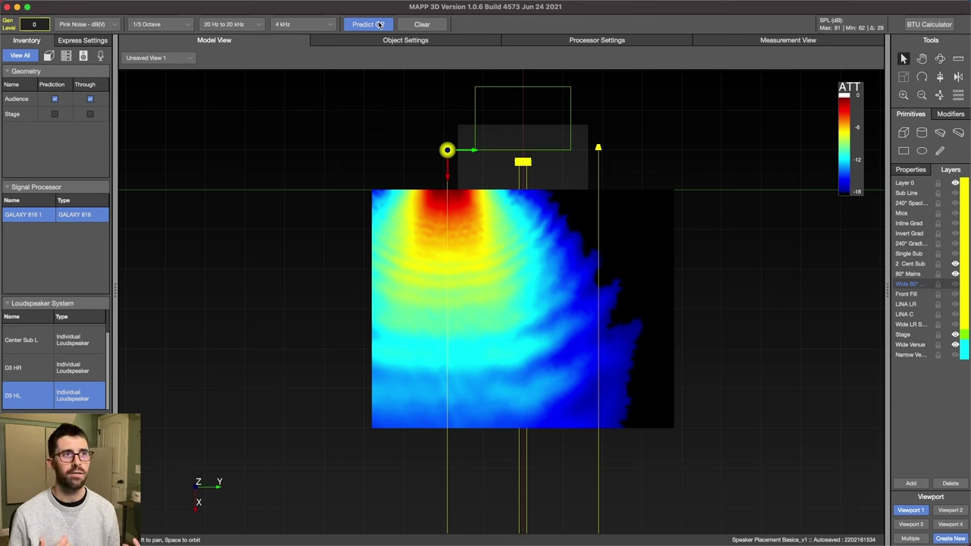
left_click(379, 24)
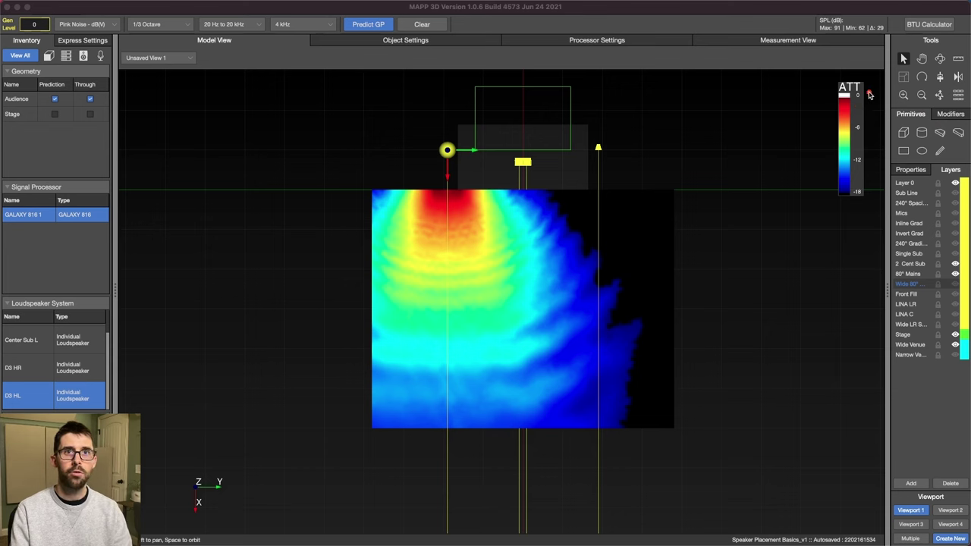
Annotate the attenuation scale and the path from D3 HL to the uncovered far front corner, then clear the markings
left_click_drag(827, 99, 828, 193)
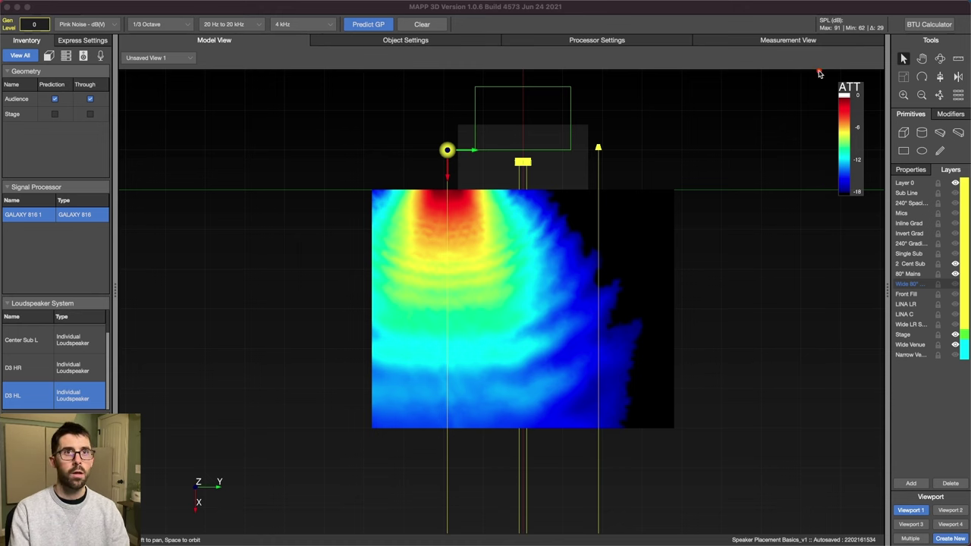
left_click_drag(818, 67, 876, 213)
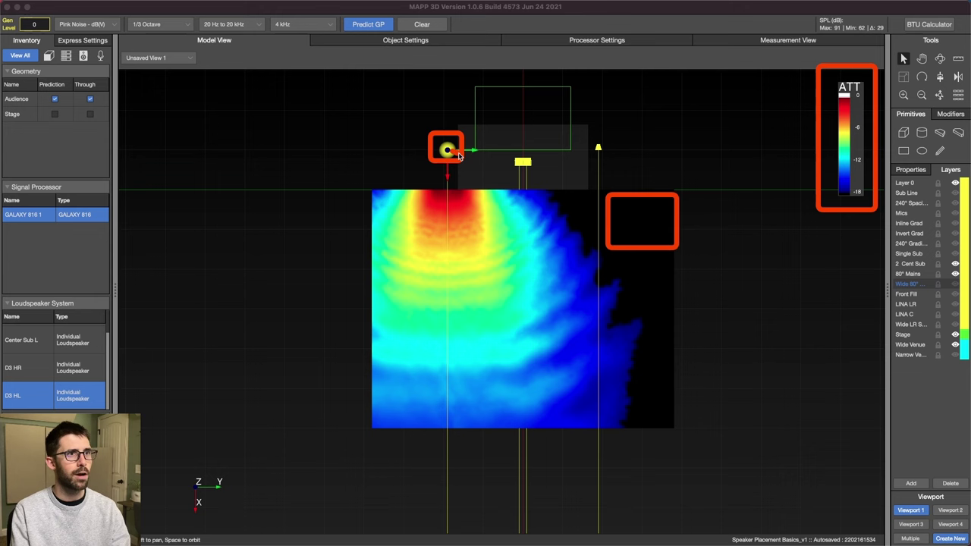
mouse_move(449, 151)
left_mouse_down()
mouse_move(613, 234)
mouse_move(702, 221)
left_mouse_up()
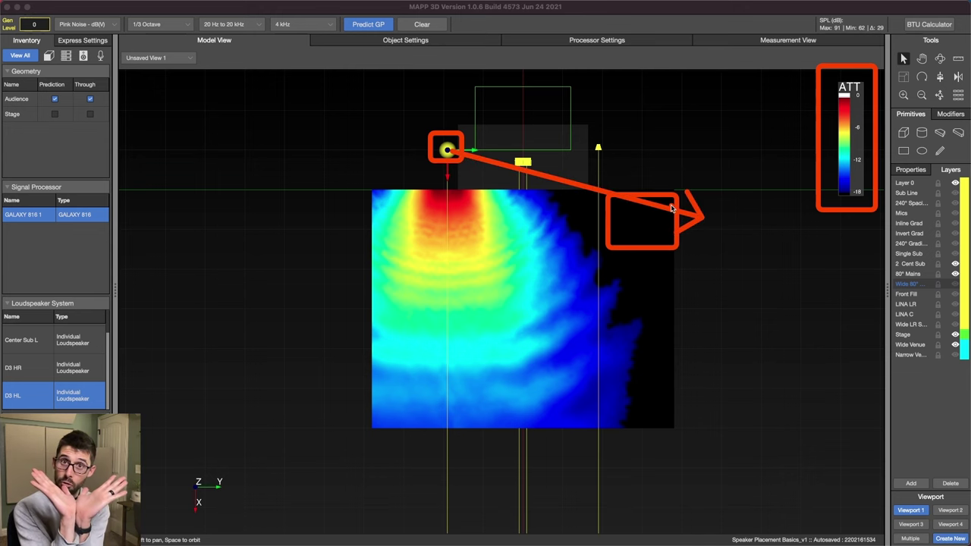
key("Escape")
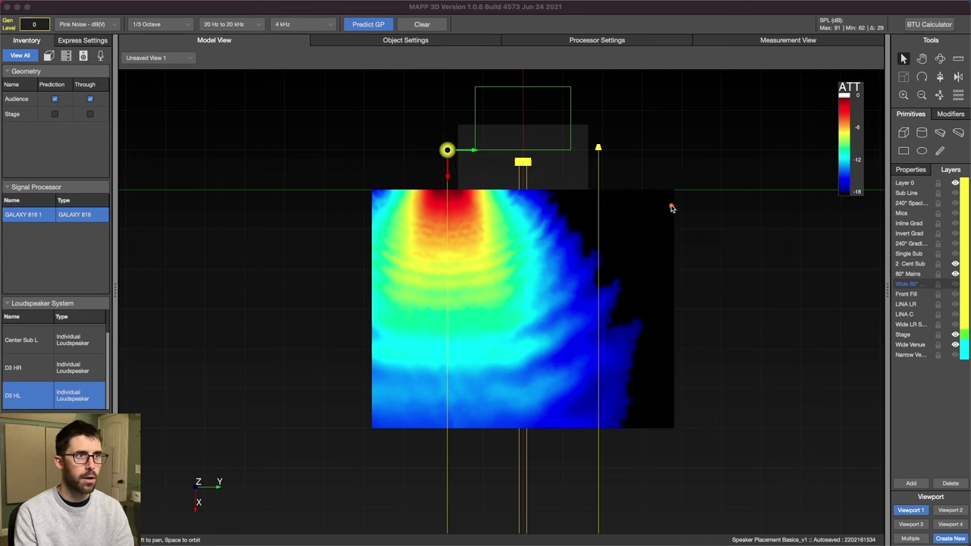
Draw annotation arrows over the prediction from D3 HL, one straight ahead and one diagonally toward each side
left_click_drag(448, 151, 446, 410)
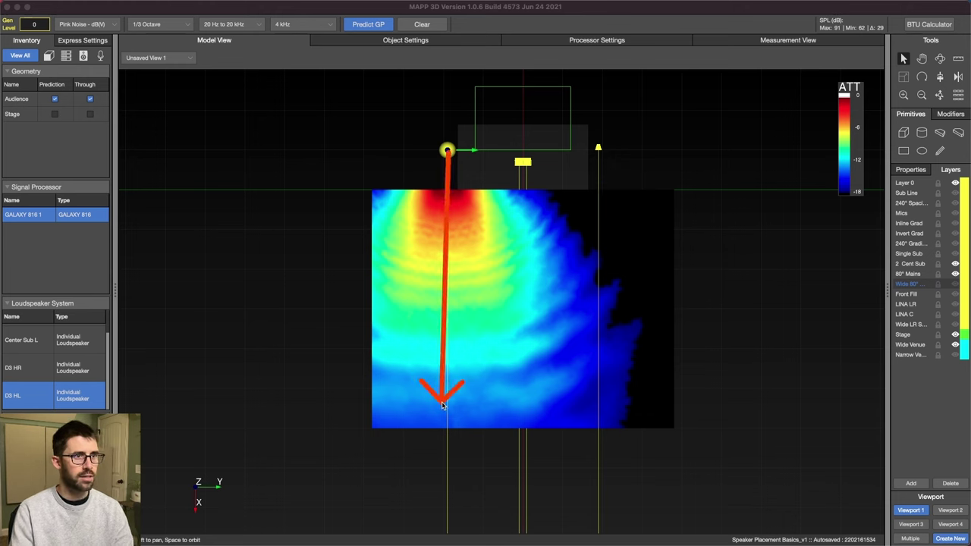
mouse_move(447, 152)
left_mouse_down()
mouse_move(455, 478)
mouse_move(449, 394)
mouse_move(548, 391)
mouse_move(642, 368)
left_mouse_up()
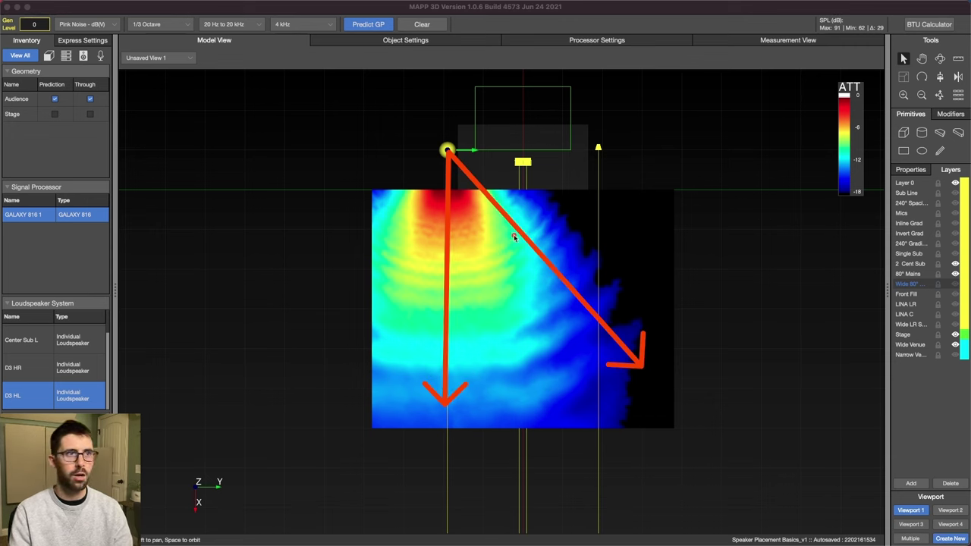
mouse_move(449, 151)
left_mouse_down()
mouse_move(357, 260)
mouse_move(288, 429)
mouse_move(321, 386)
mouse_move(308, 374)
left_mouse_up()
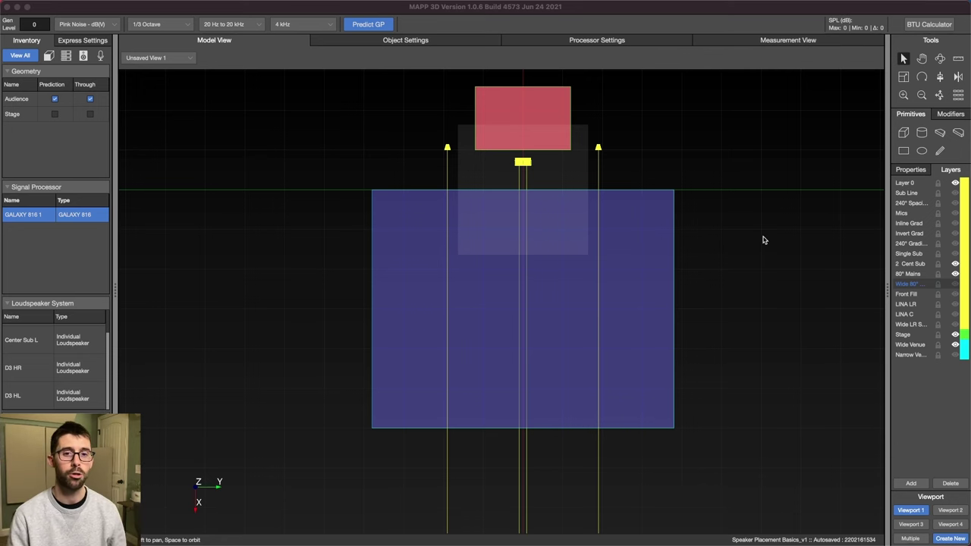
View the model isometrically in Viewport 3 and return to the top view in Viewport 1
left_click(925, 525)
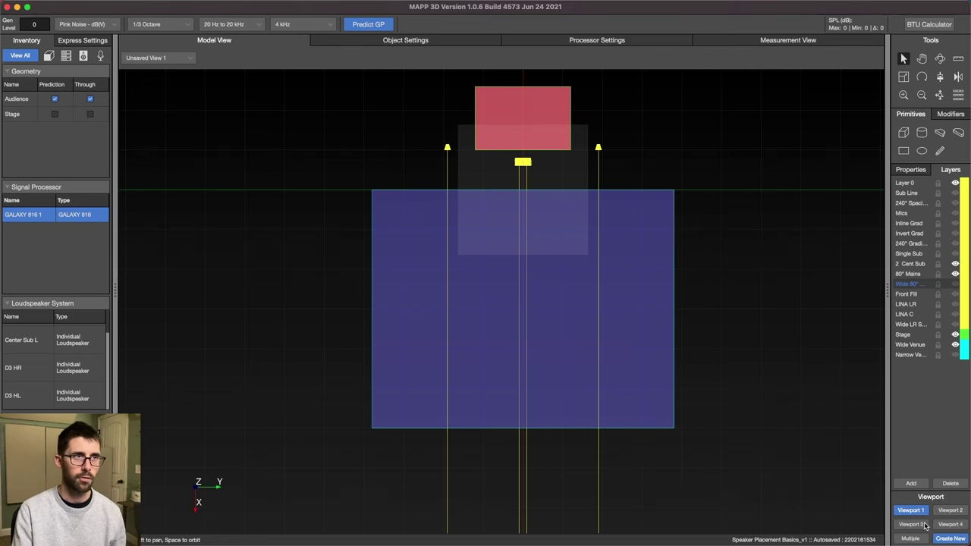
left_click(925, 526)
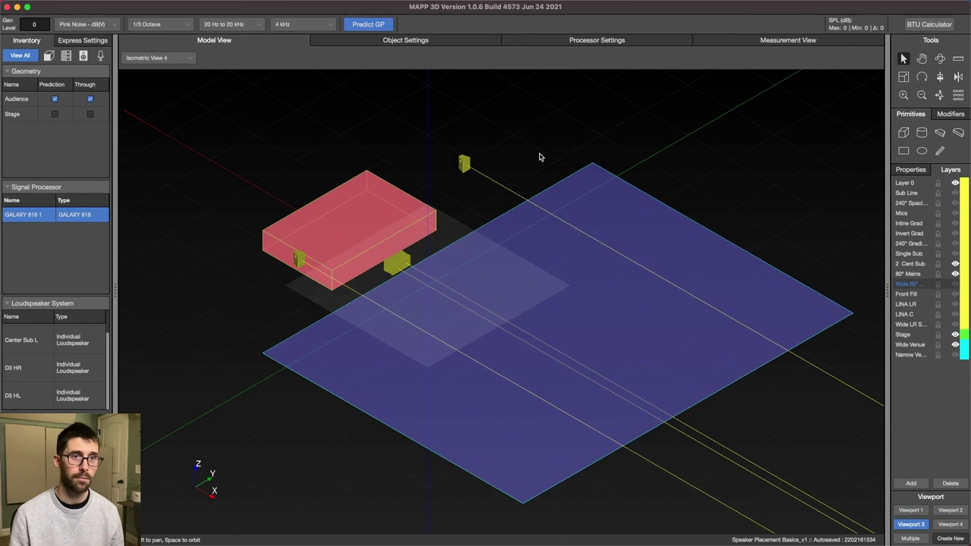
left_click(913, 512)
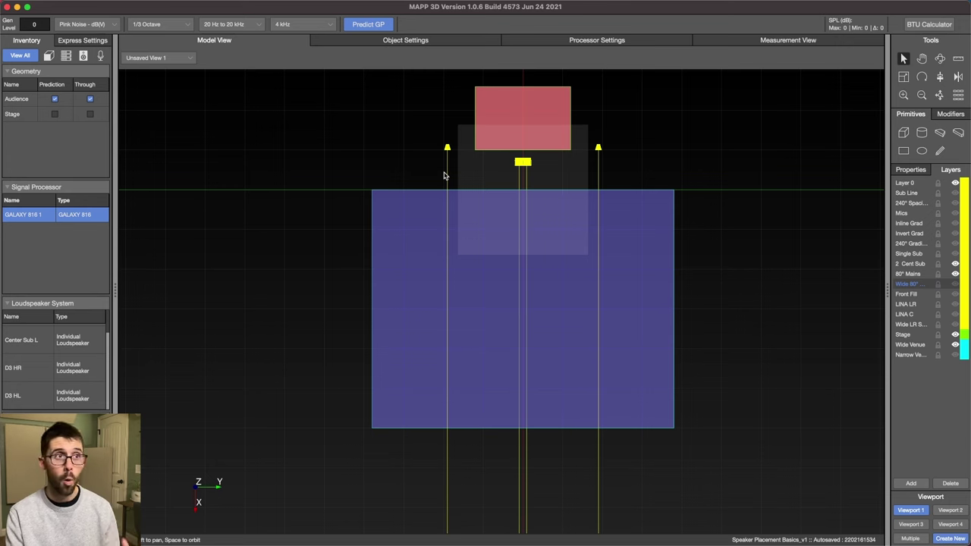
Annotate the plan with two arrows pointing toward the stage and outlines around the stage and audience area
left_click(465, 179)
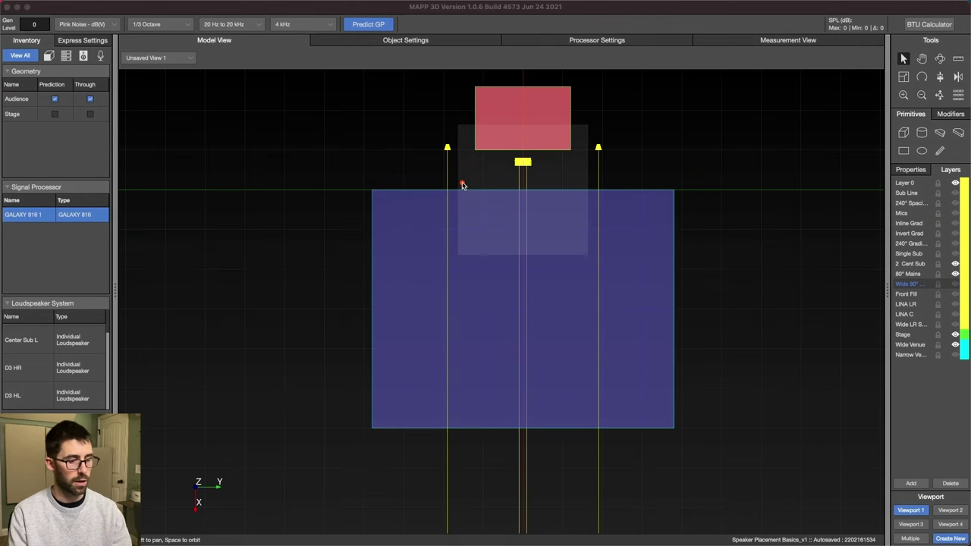
left_click_drag(463, 185, 462, 127)
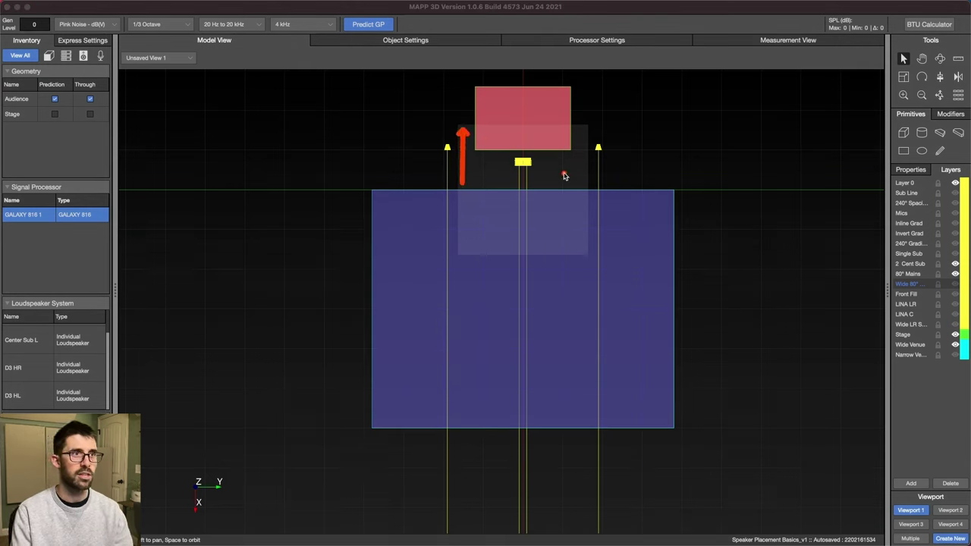
left_click_drag(578, 186, 580, 130)
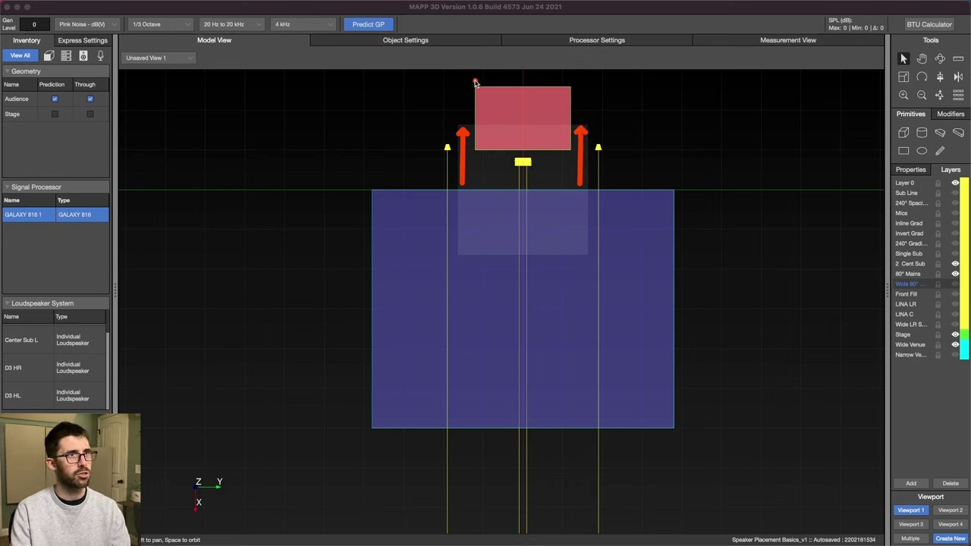
left_click_drag(472, 84, 568, 155)
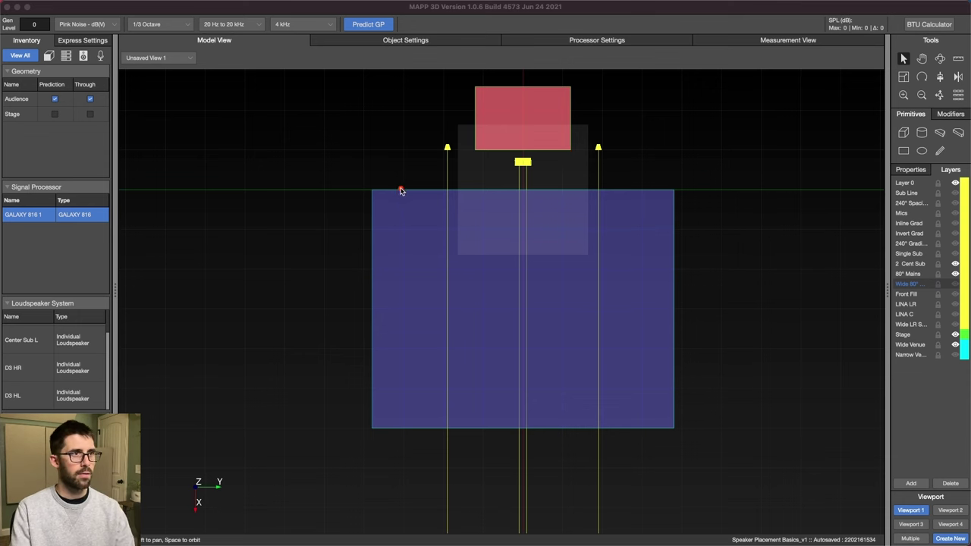
mouse_move(371, 192)
left_mouse_down()
mouse_move(722, 446)
mouse_move(674, 433)
left_mouse_up()
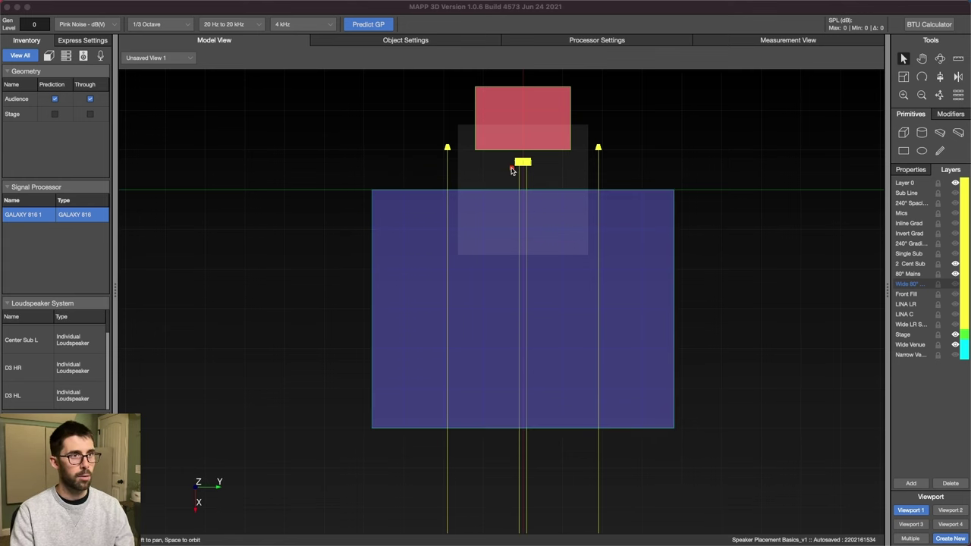
Draw annotation arrows from the center speakers across the audience, box both front corners, and clear the markings
mouse_move(521, 163)
left_mouse_down()
mouse_move(412, 321)
mouse_move(376, 355)
left_mouse_up()
left_click_drag(526, 163, 685, 376)
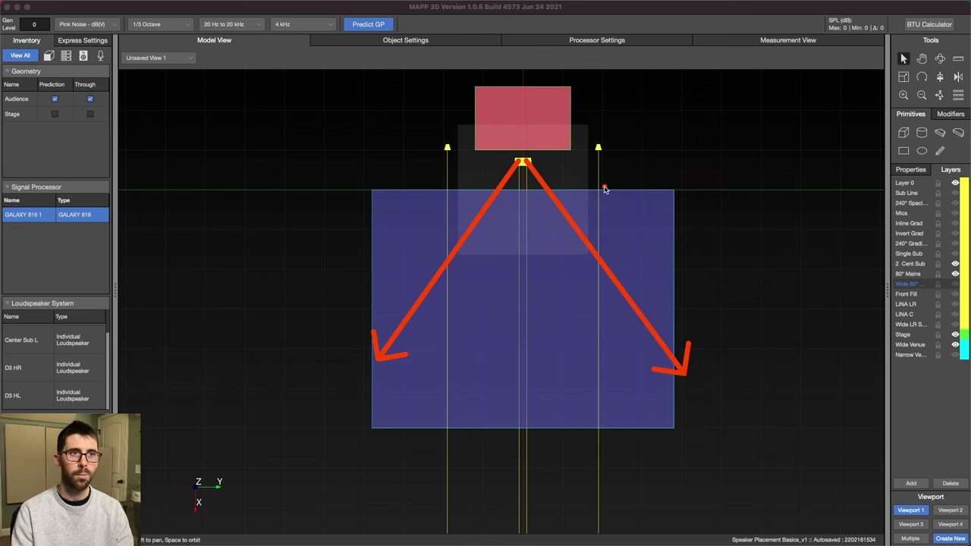
left_click_drag(603, 187, 681, 259)
left_click_drag(356, 169, 443, 249)
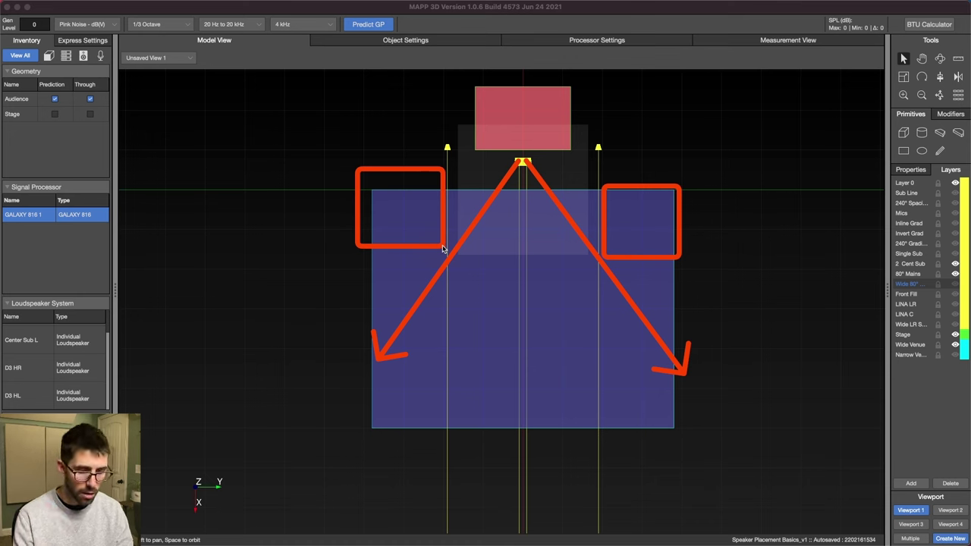
key("Escape")
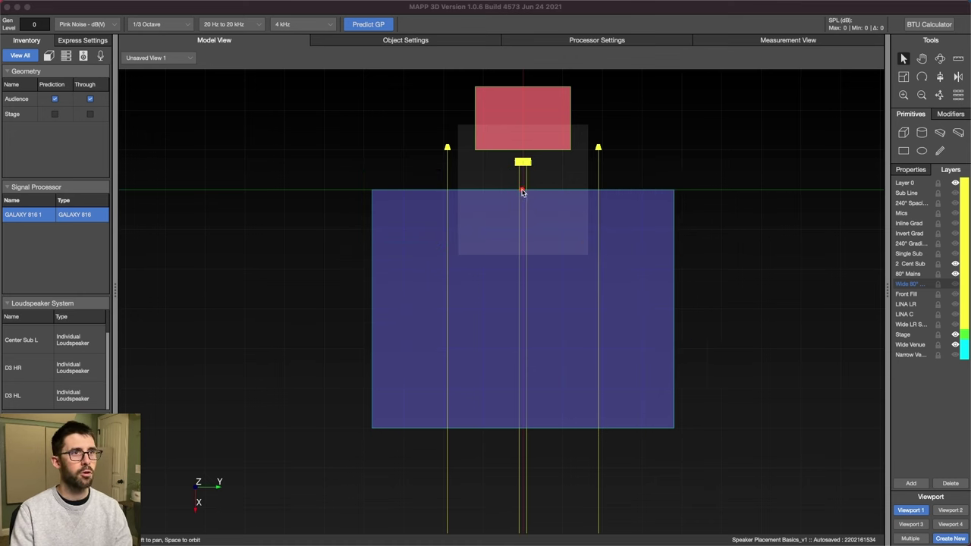
Outline the D3 HL loudspeaker and its half of the audience, adding arrows along both diagonals and the loudspeaker's center axis
mouse_move(522, 192)
left_mouse_down()
mouse_move(520, 359)
mouse_move(492, 416)
mouse_move(382, 445)
mouse_move(370, 432)
left_mouse_up()
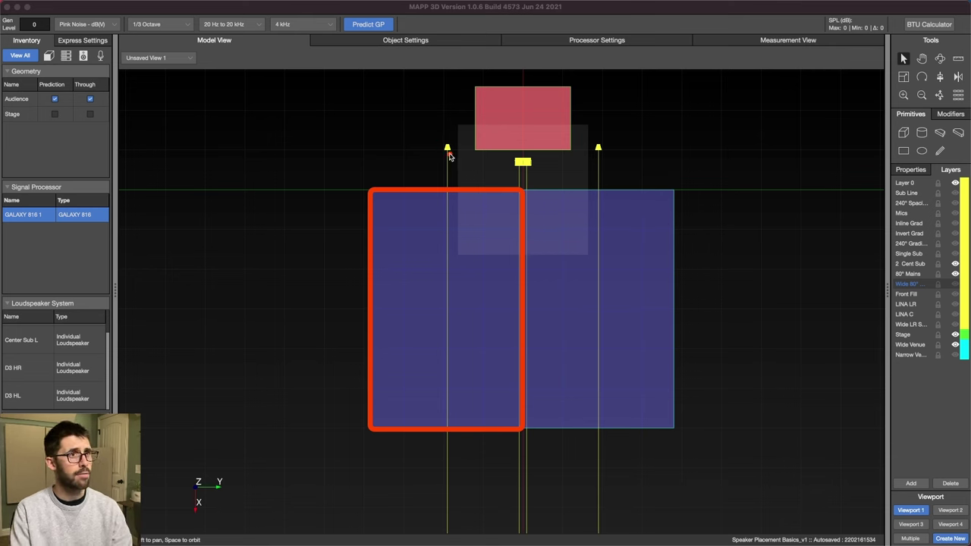
left_click(435, 133)
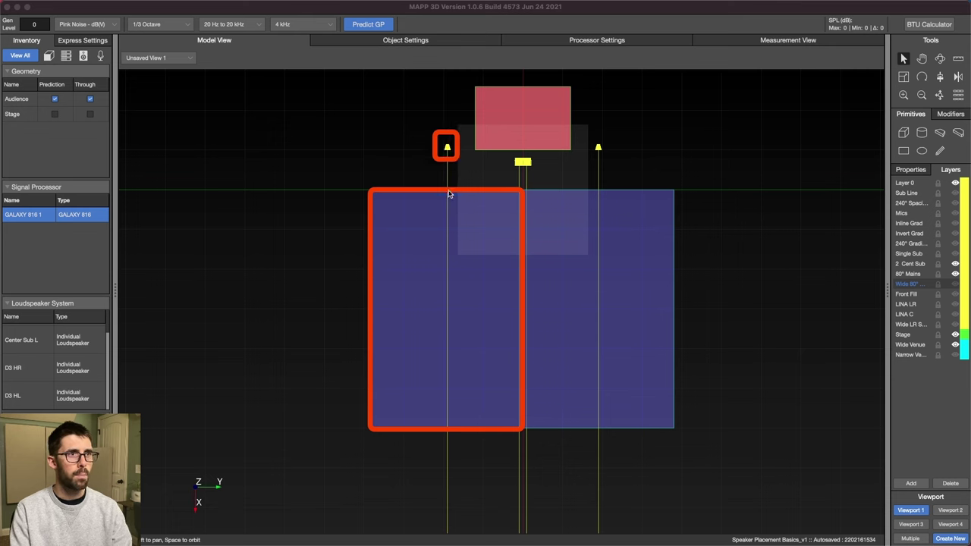
left_click_drag(448, 194, 448, 434)
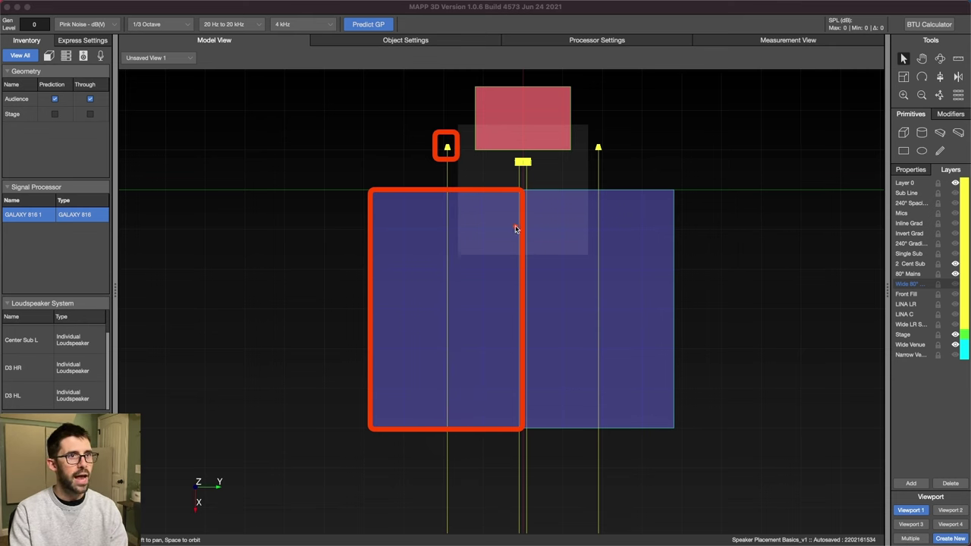
left_click_drag(517, 201, 370, 429)
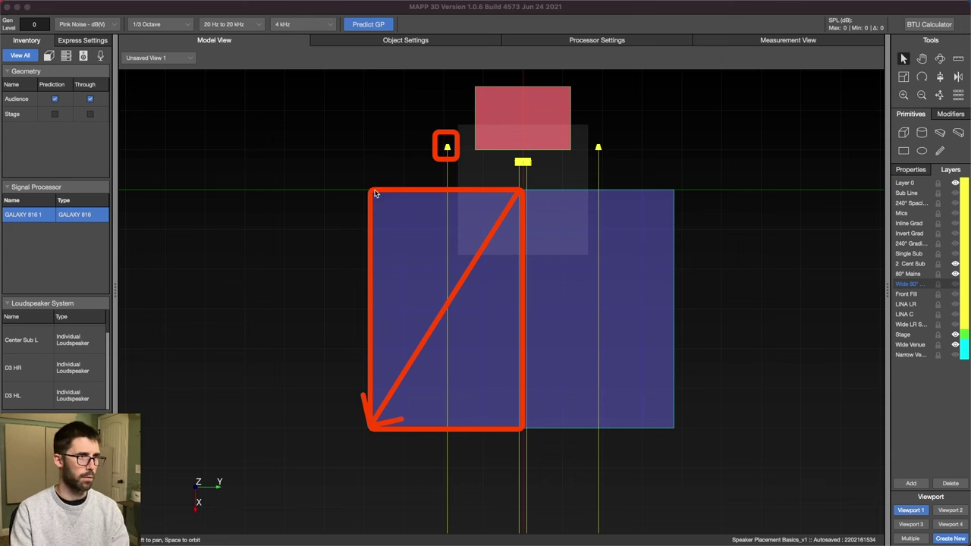
mouse_move(371, 195)
left_mouse_down()
mouse_move(516, 357)
mouse_move(518, 432)
left_mouse_up()
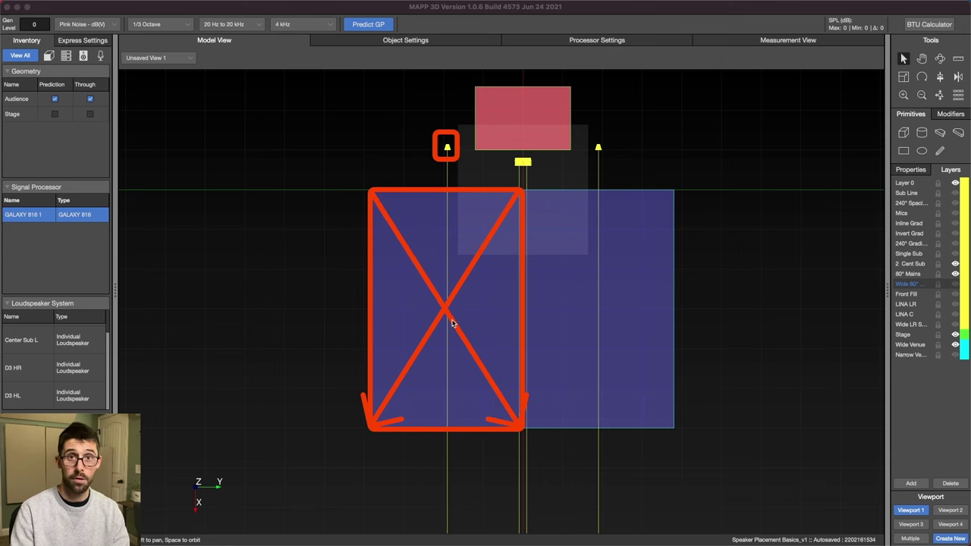
left_click_drag(446, 148, 445, 433)
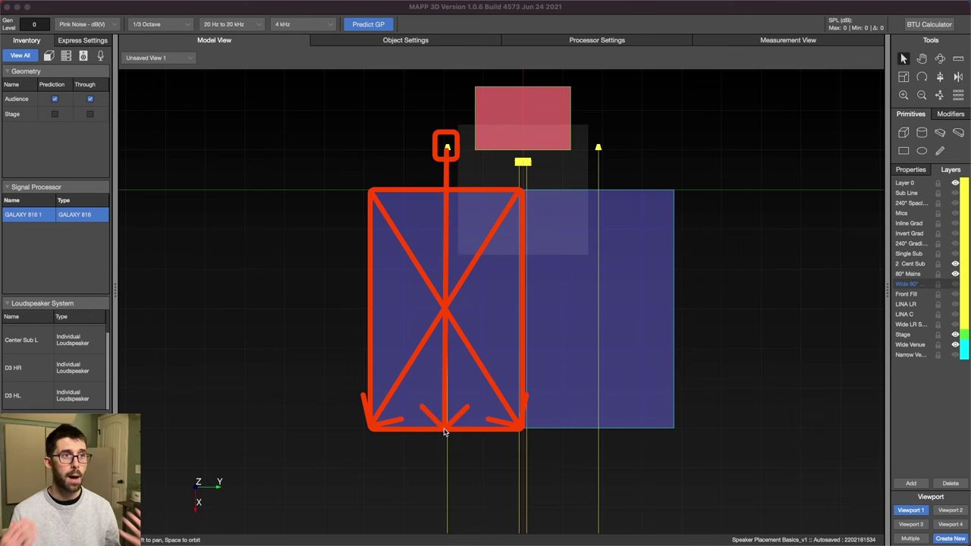
Replace the markings with one box around the D3 HL loudspeaker's half of the audience, and predict that loudspeaker's coverage at 4 kHz
key("Escape")
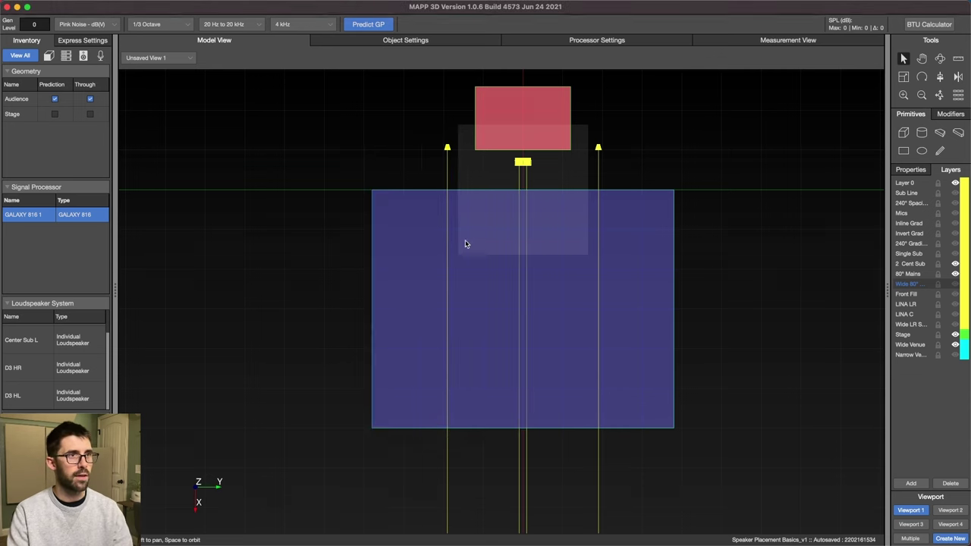
key("ctrl+alt+super+a")
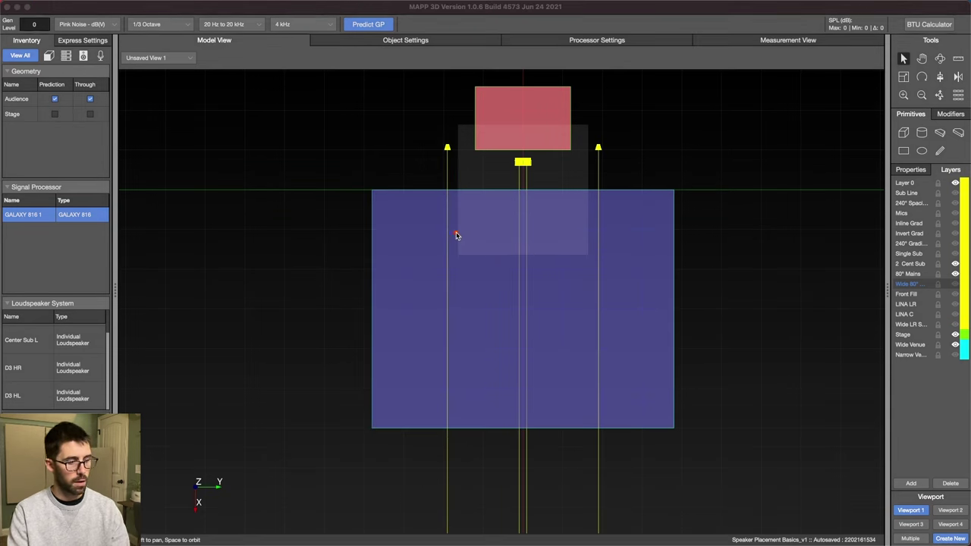
left_click_drag(369, 192, 523, 432)
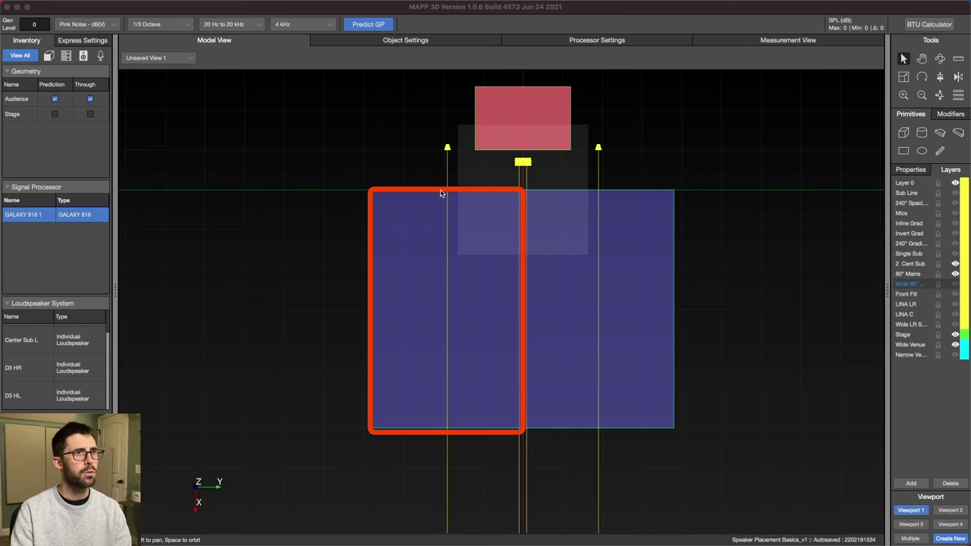
left_click(447, 149)
left_click(364, 24)
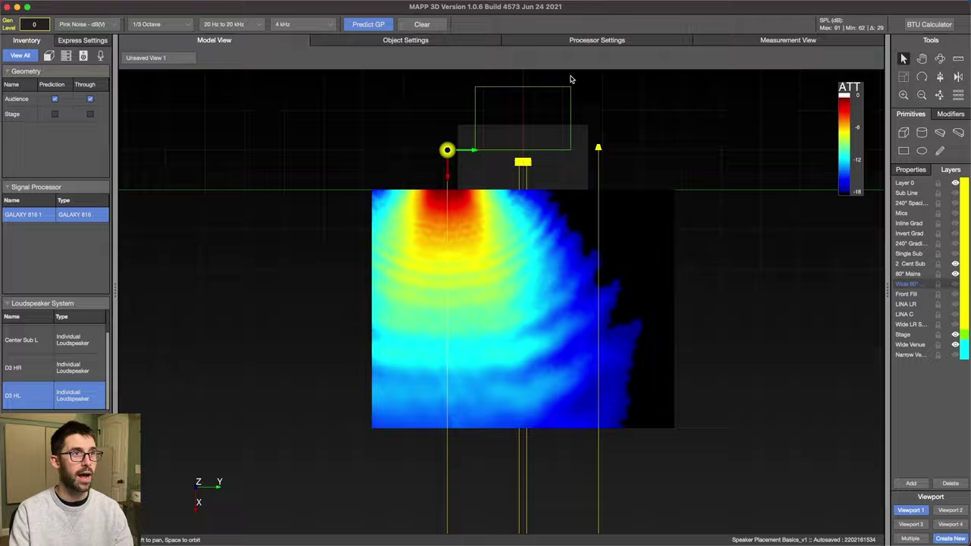
Switch to the Audio Math Survival Spreadsheet in the browser and examine the speaker coverage angle and its FAR formula
key("ctrl+Up")
left_click(268, 156)
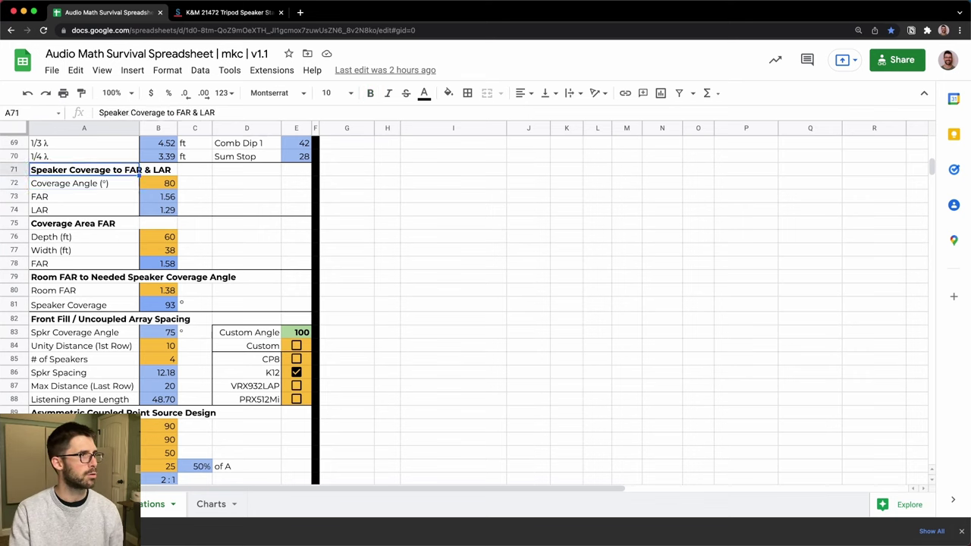
key("Down")
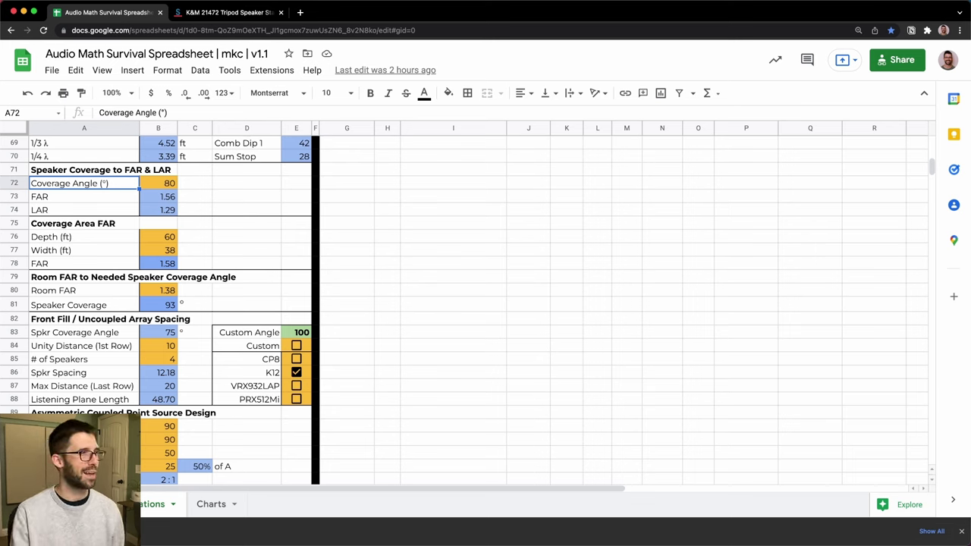
key("Right")
key("Left")
key("Right")
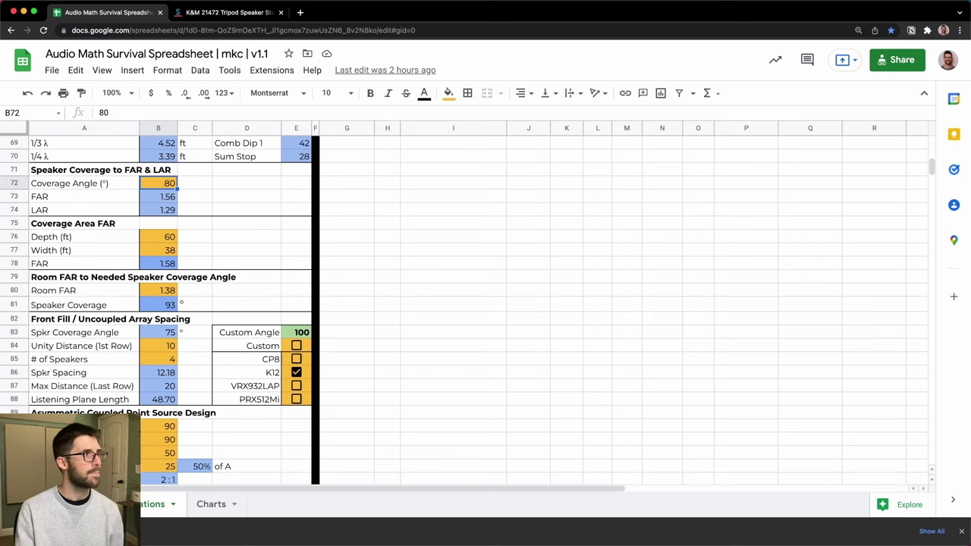
key("Down")
key("Left")
key("Right")
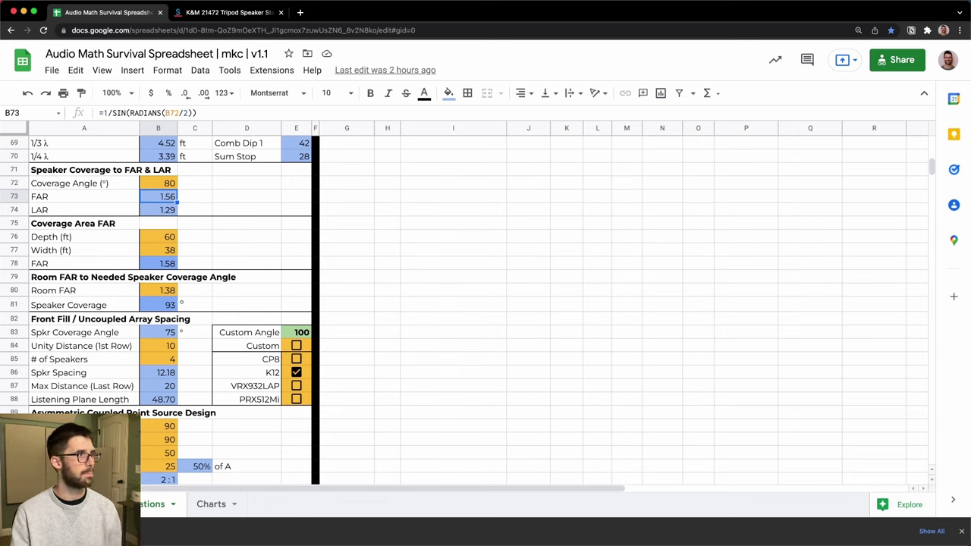
Review the depth and width inputs under Coverage Area FAR and set the width to 76 ft
key("Down")
key("Down")
key("Down")
key("Down")
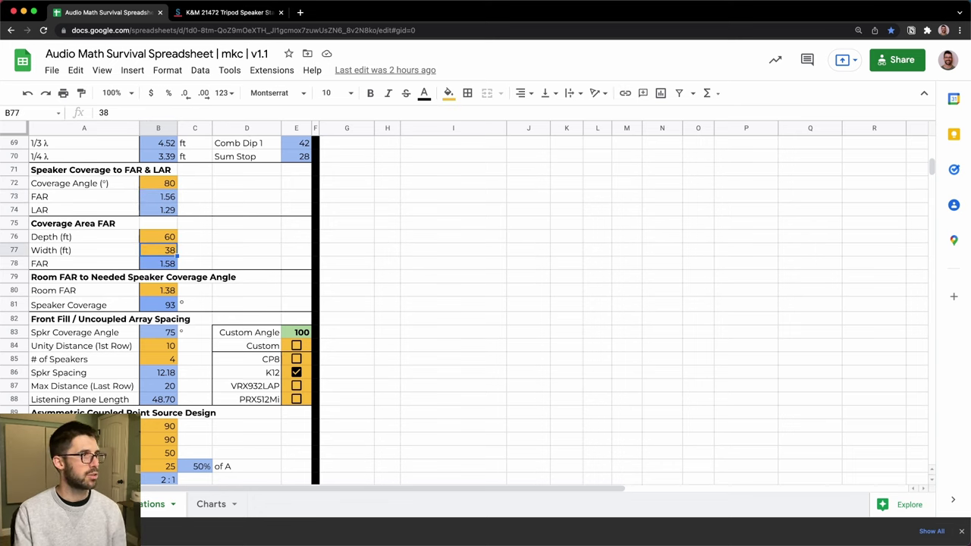
key("Left")
key("Up")
key("Right")
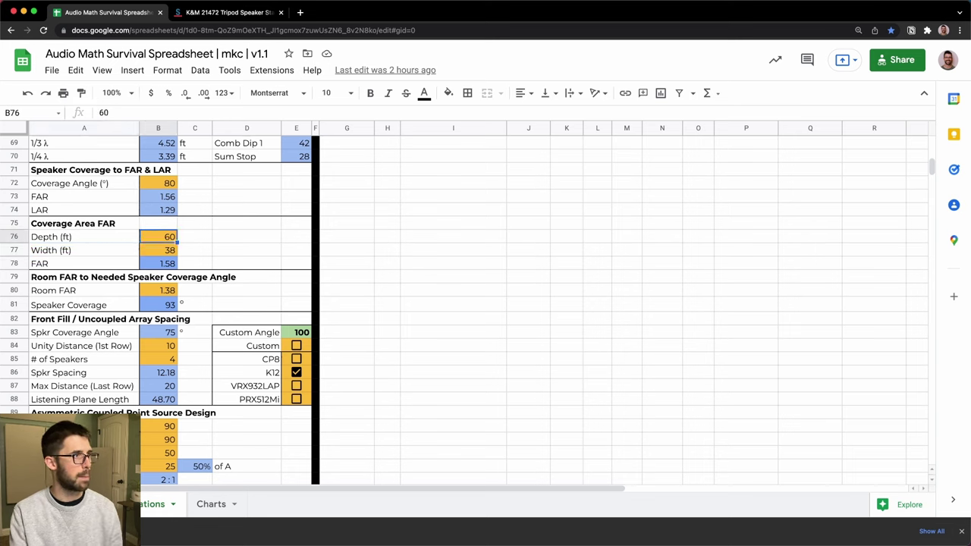
key("Down")
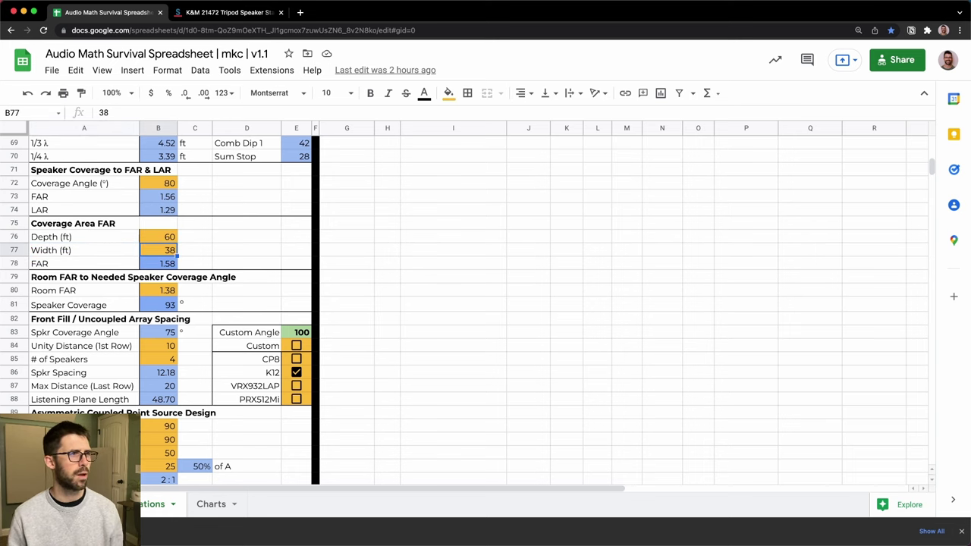
type("76")
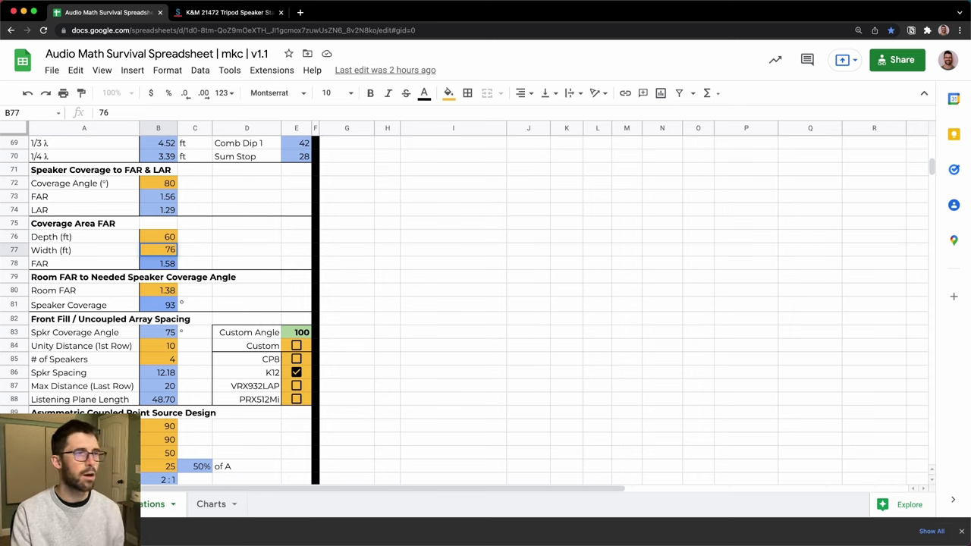
key("Return")
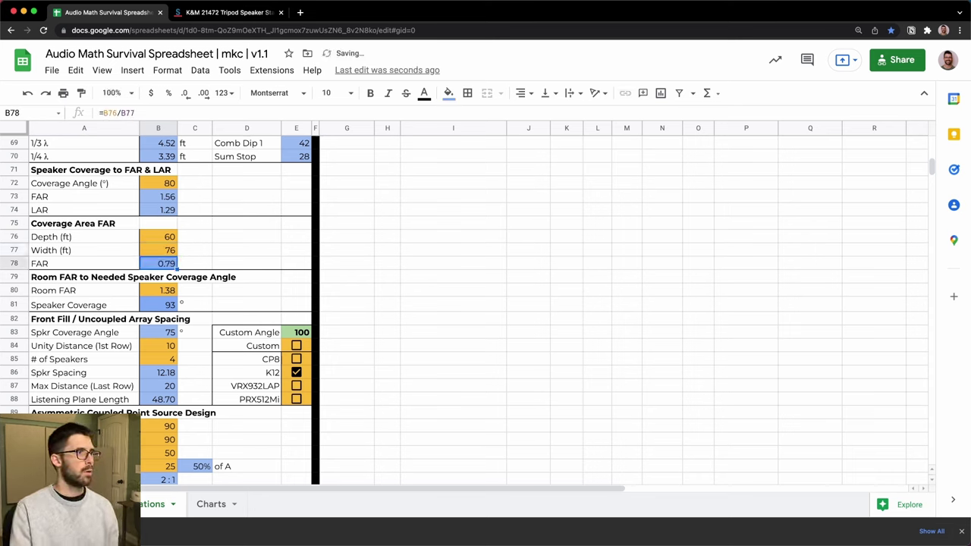
Set the Room FAR to 0.79 in the Room FAR to Needed Speaker Coverage Angle section
key("Down")
key("Down")
key("Down")
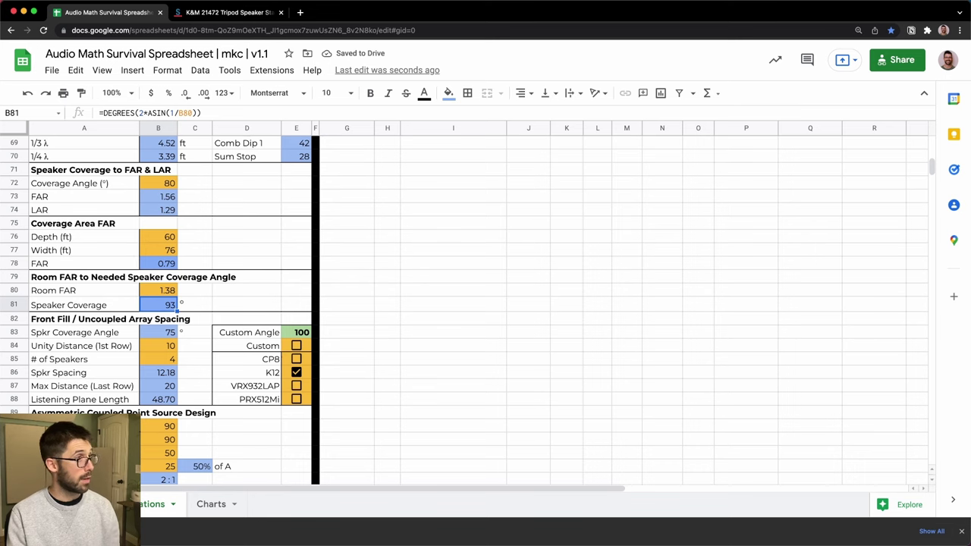
key("Up")
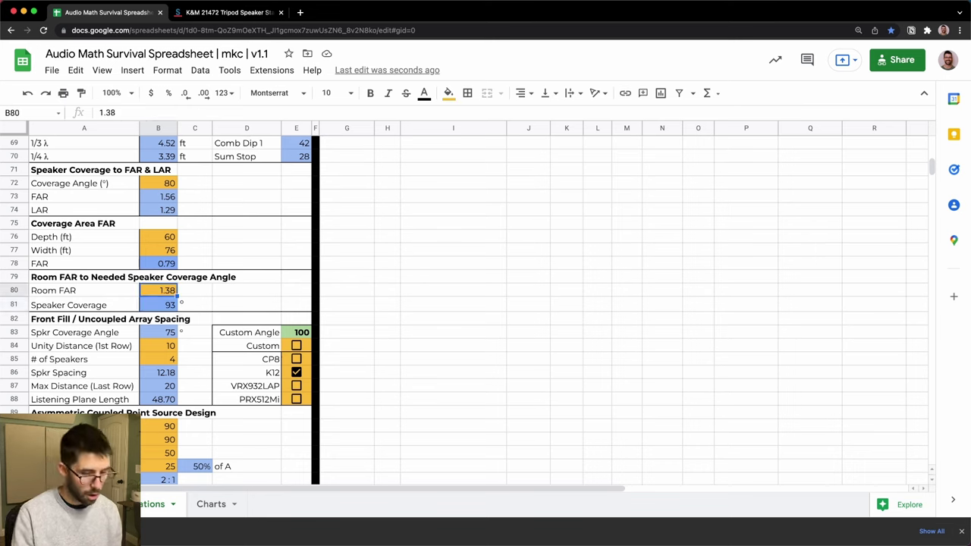
type("0.79")
key("Return")
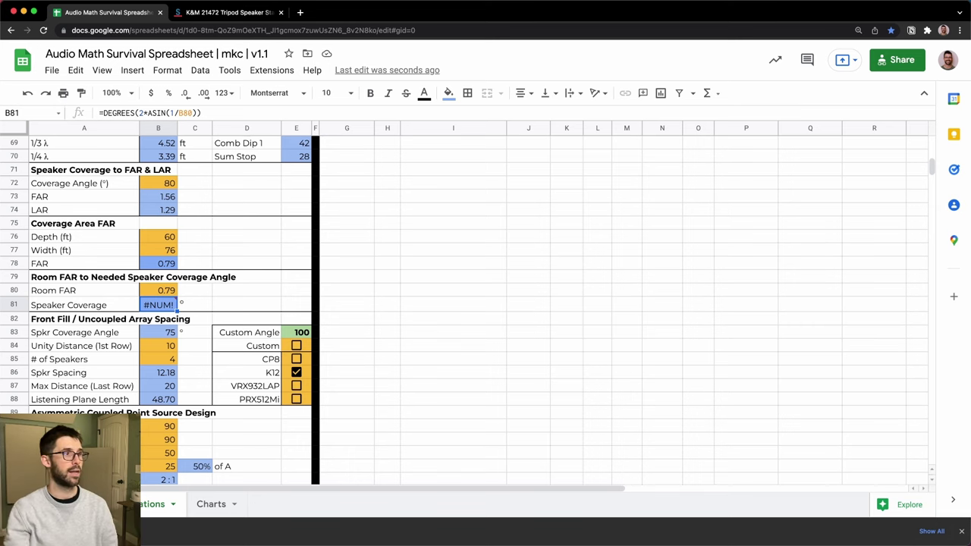
Set the width under Coverage Area FAR to 38 ft
left_click(157, 250)
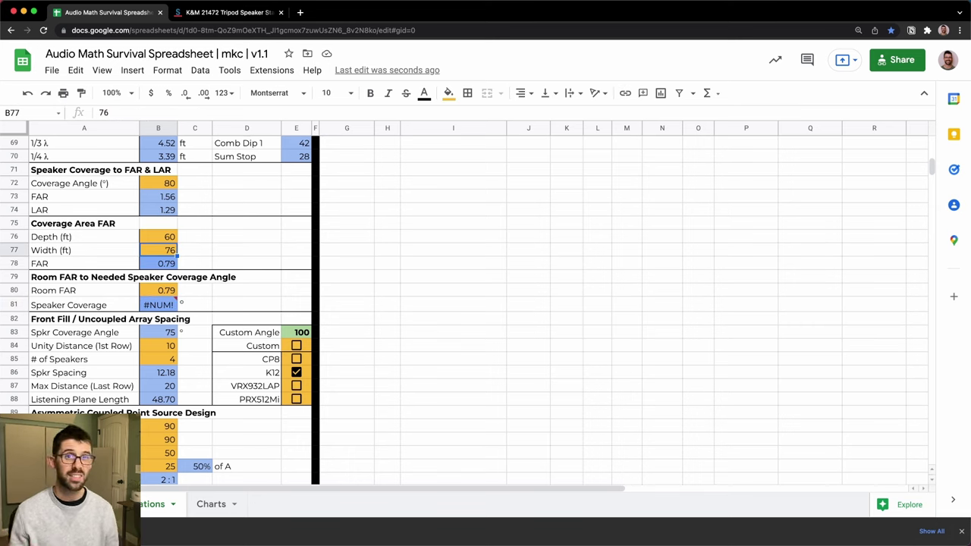
type("38")
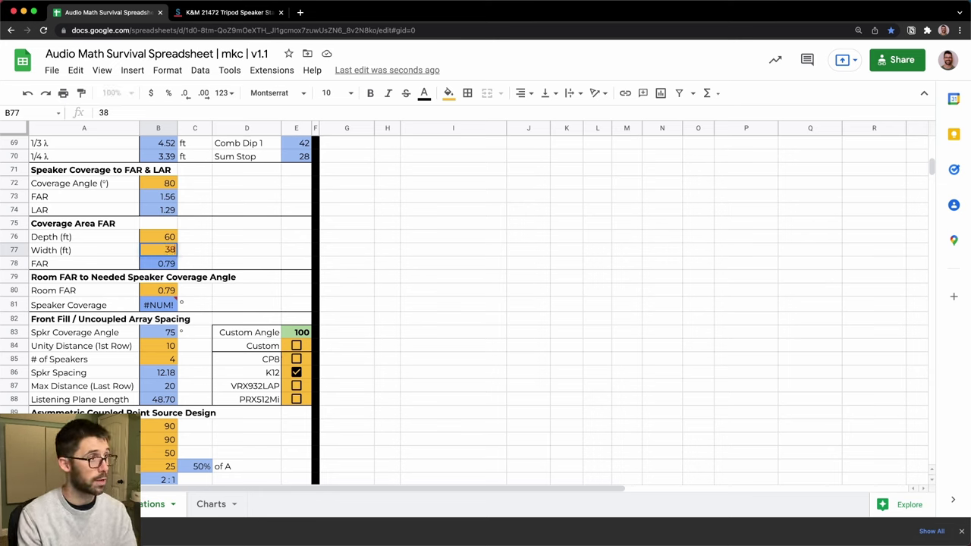
key("Return")
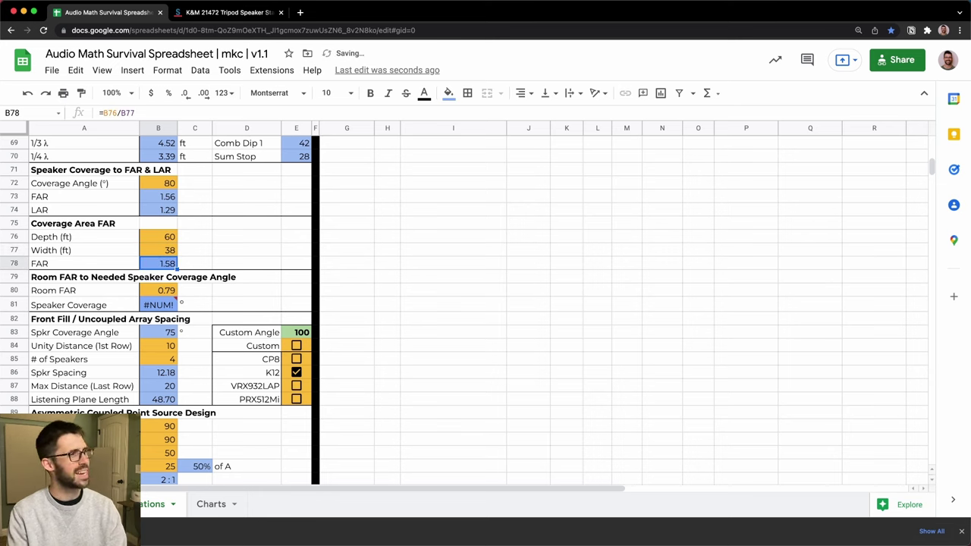
Set the Room FAR to 1.58 and check the needed speaker coverage angle
key("Down")
key("Down")
type("1")
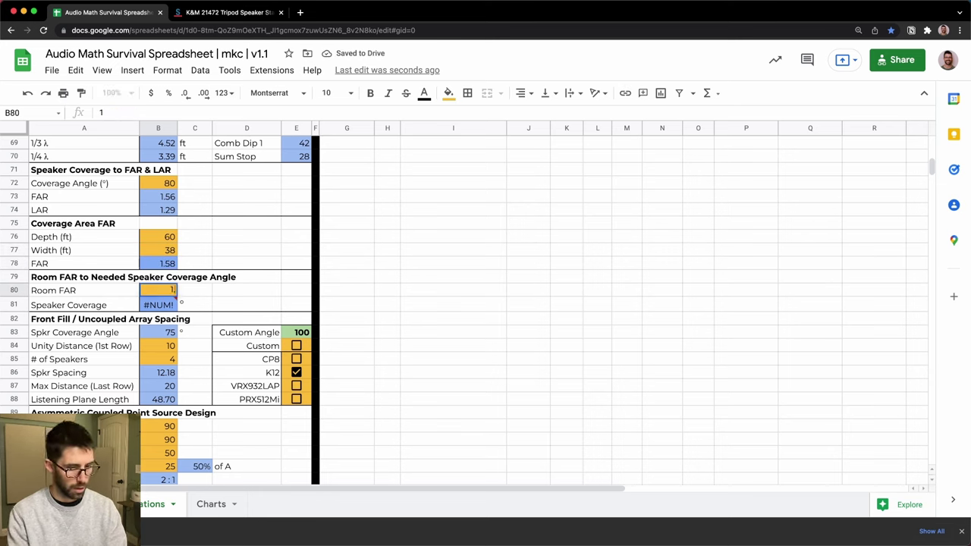
type(".58")
key("Return")
left_click(158, 290)
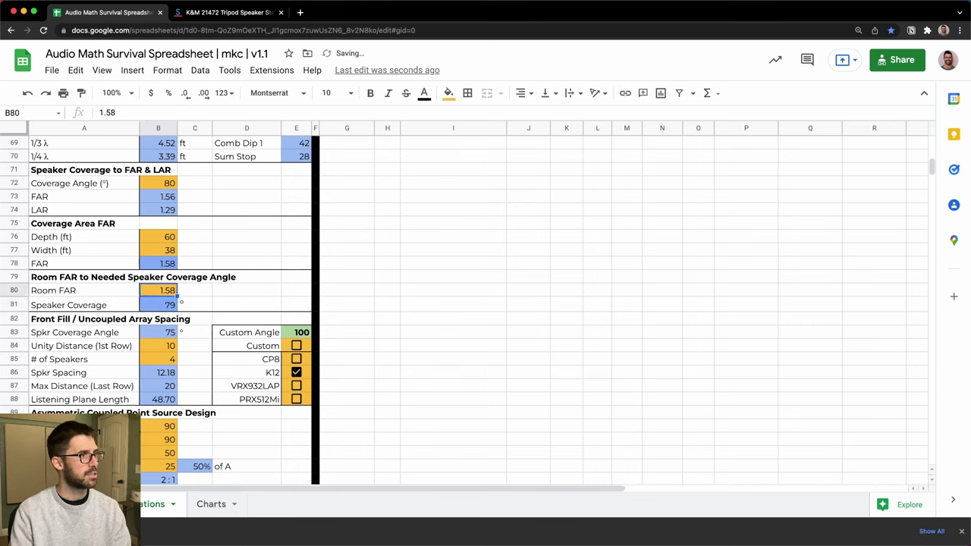
left_click(158, 304)
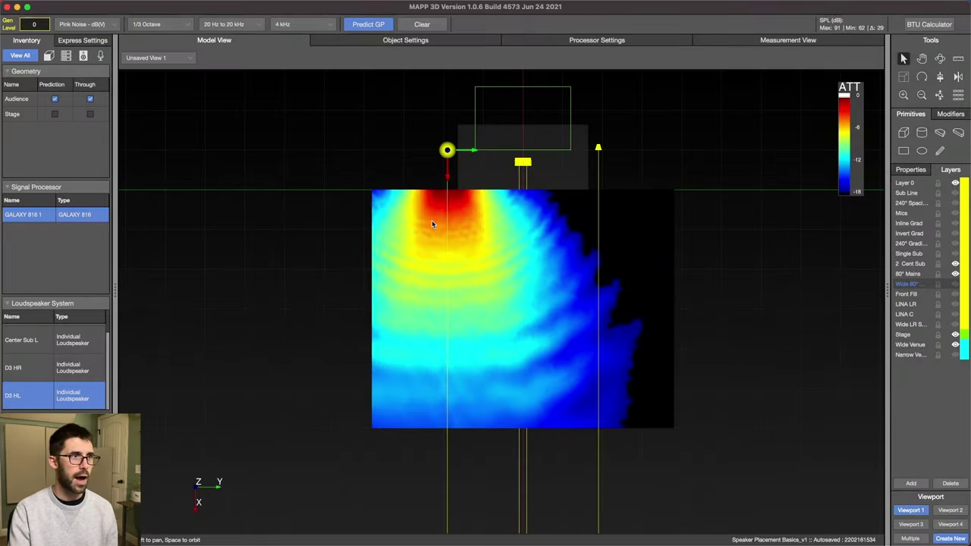
Switch back to MAPP 3D, box D3 HL's half of the audience and its rear portion over the prediction, and clear the markings
left_click(426, 220)
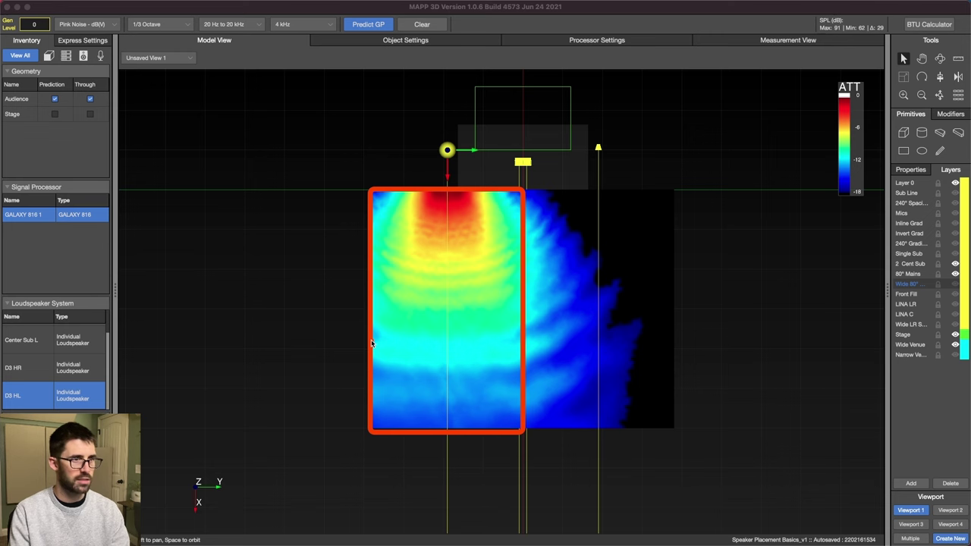
left_click_drag(371, 343, 522, 434)
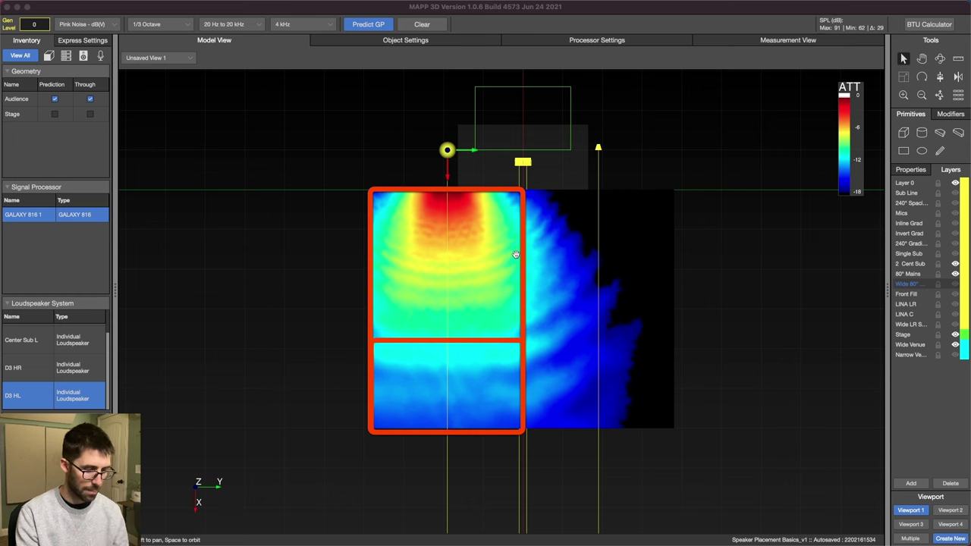
key("Escape")
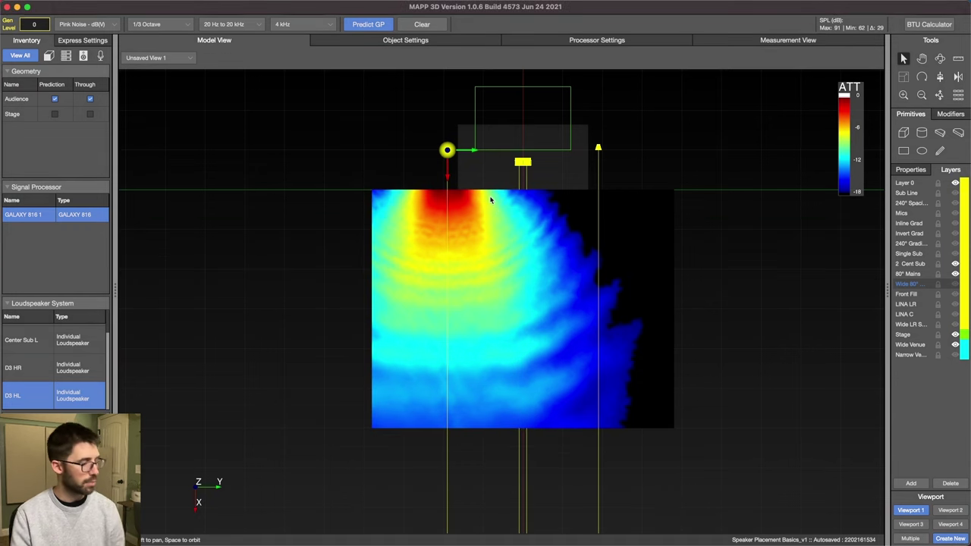